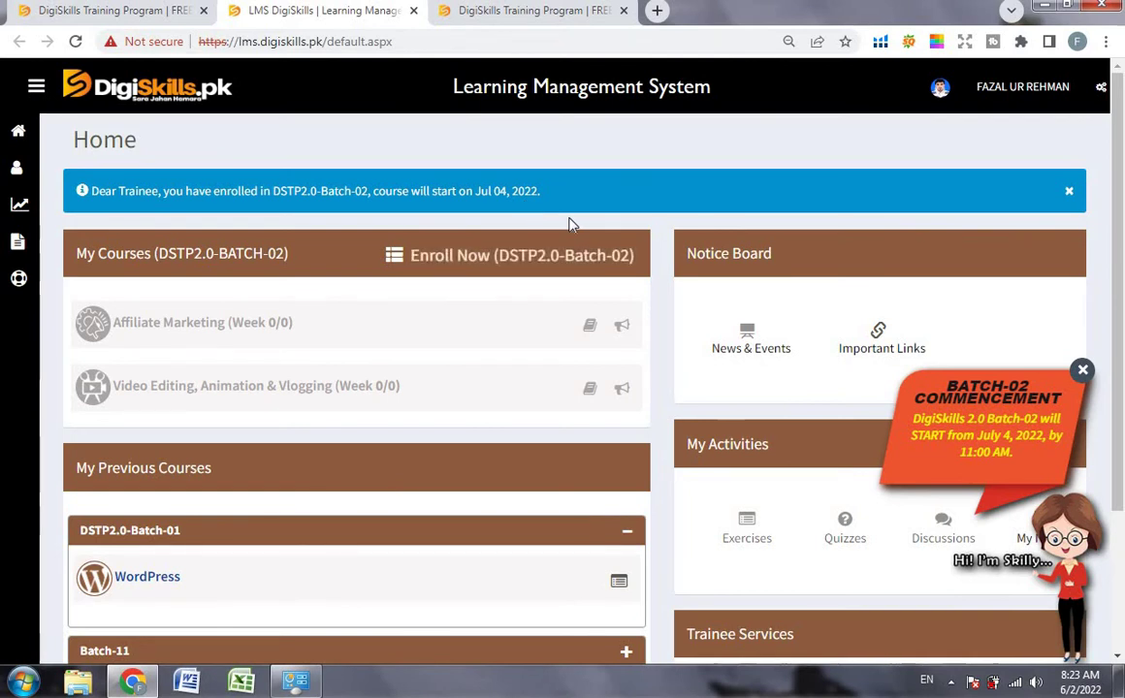
- Open the course enrollment page for DSTP2.0-Batch-02 from the My Courses section
{"action": "scroll", "coordinate": [571, 225], "scroll_direction": "down", "scroll_amount": 1}
{"action": "scroll", "coordinate": [571, 225], "scroll_direction": "down", "scroll_amount": 3}
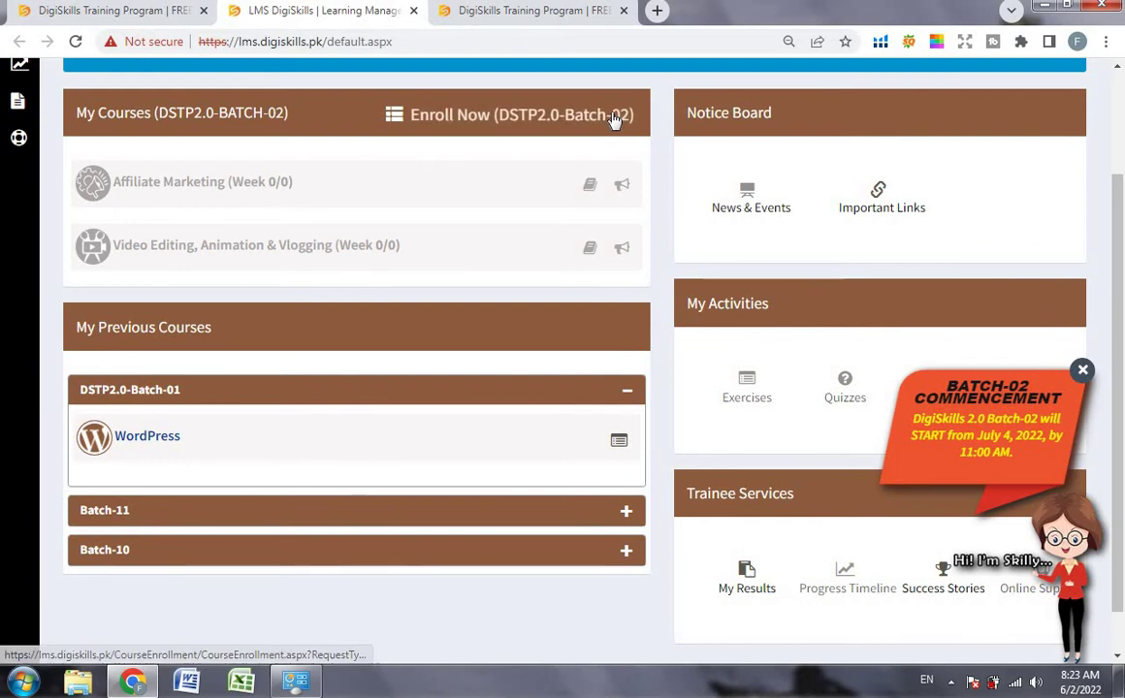
{"action": "left_click", "coordinate": [565, 129]}
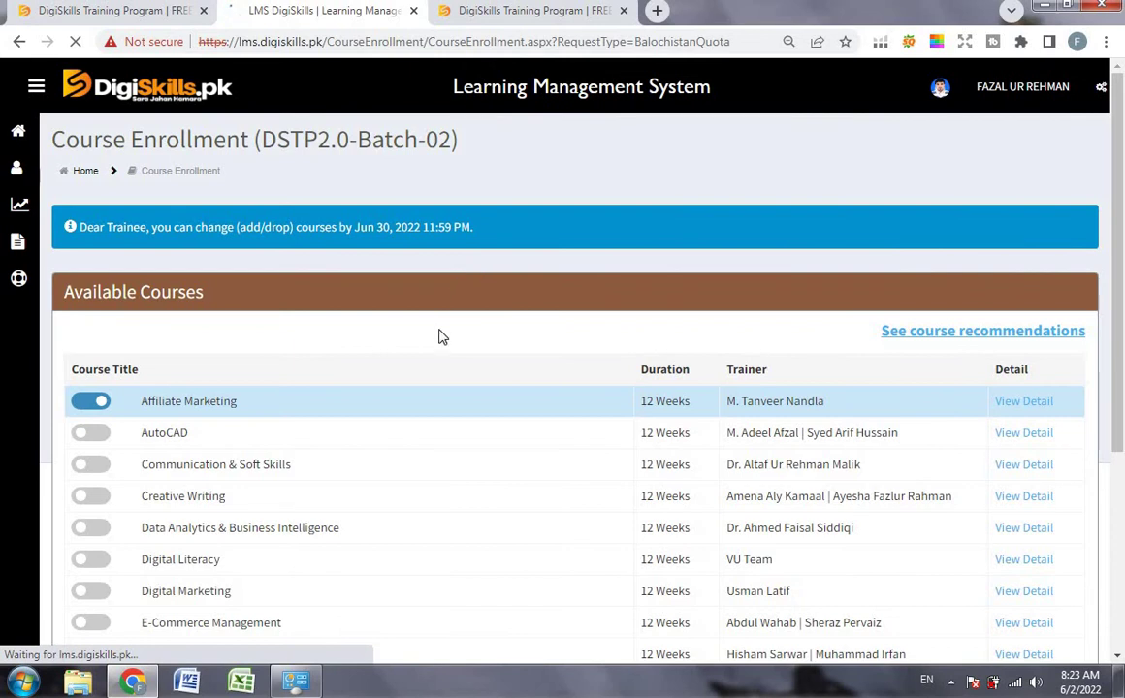
- Open the details of the Affiliate Marketing course and examine its description, trainer profile, batch information and learning outcomes
{"action": "scroll", "coordinate": [439, 333], "scroll_direction": "down", "scroll_amount": 2}
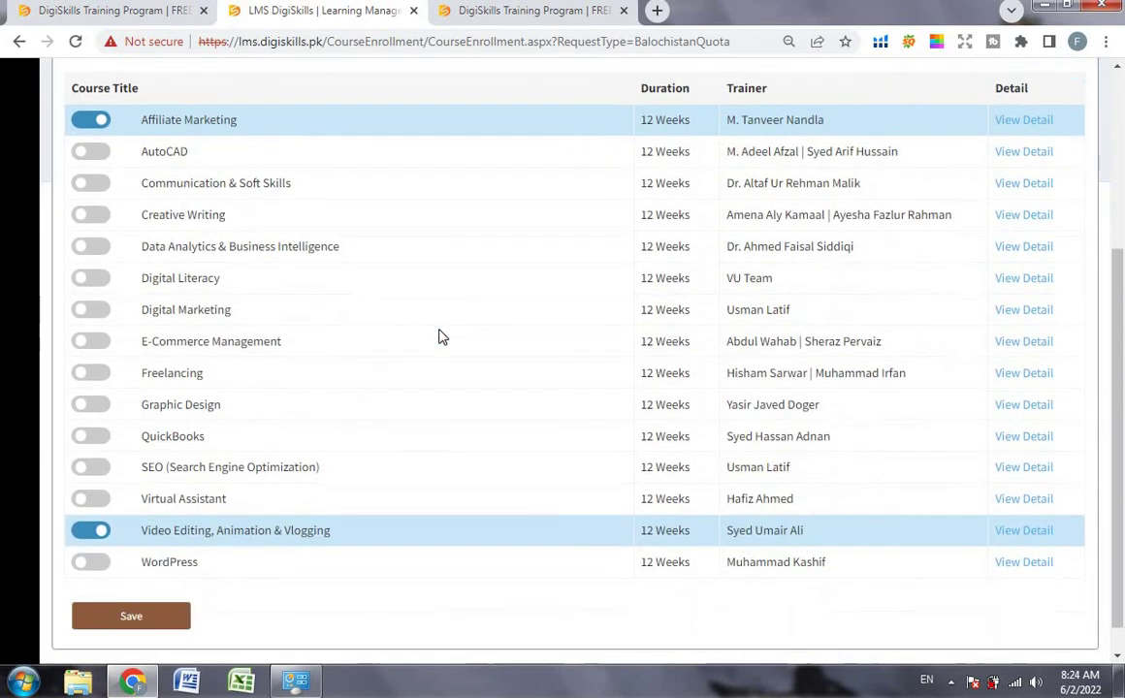
{"action": "scroll", "coordinate": [436, 334], "scroll_direction": "down", "scroll_amount": 1}
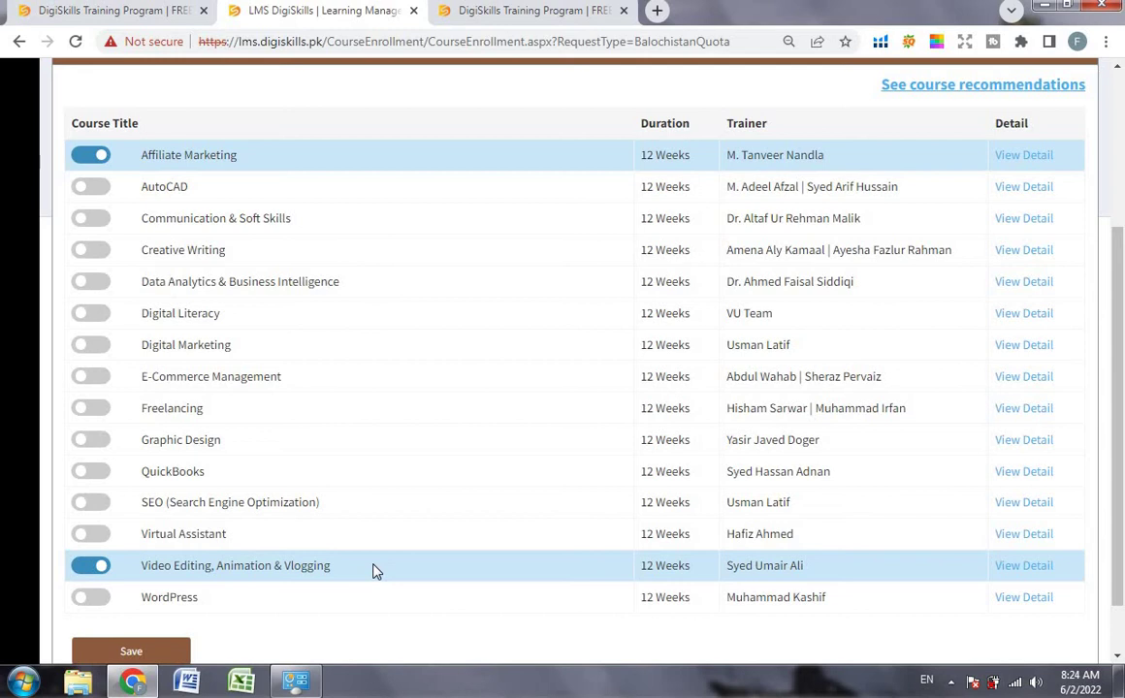
{"action": "left_click", "coordinate": [1028, 157]}
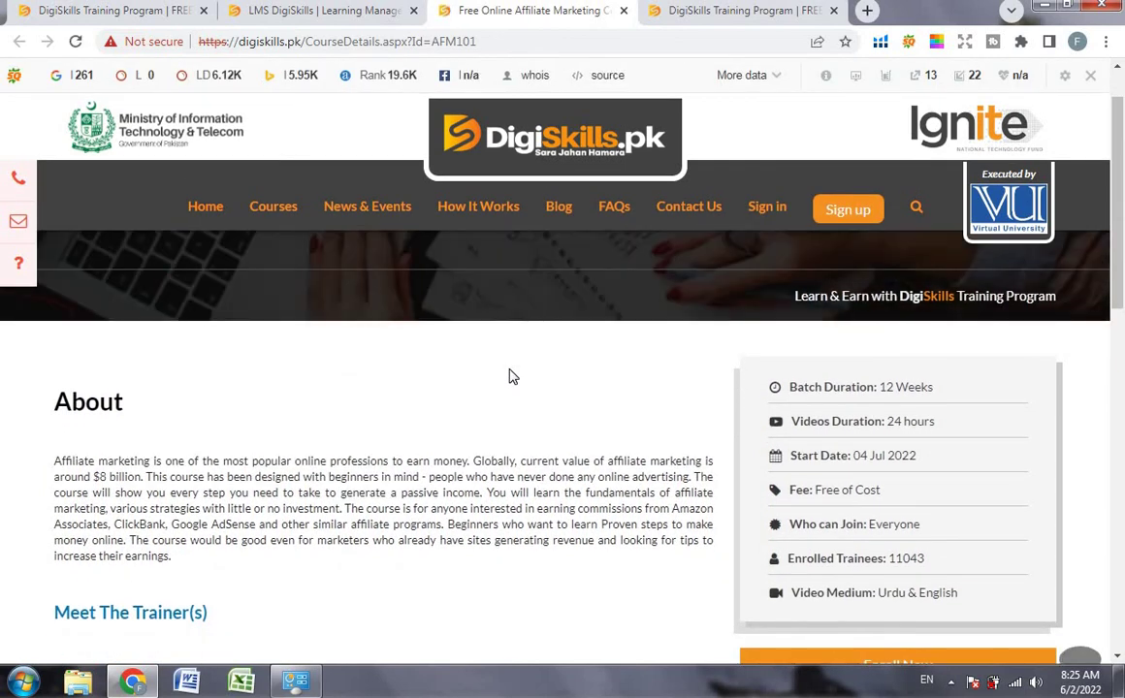
{"action": "scroll", "coordinate": [512, 376], "scroll_direction": "down", "scroll_amount": 5}
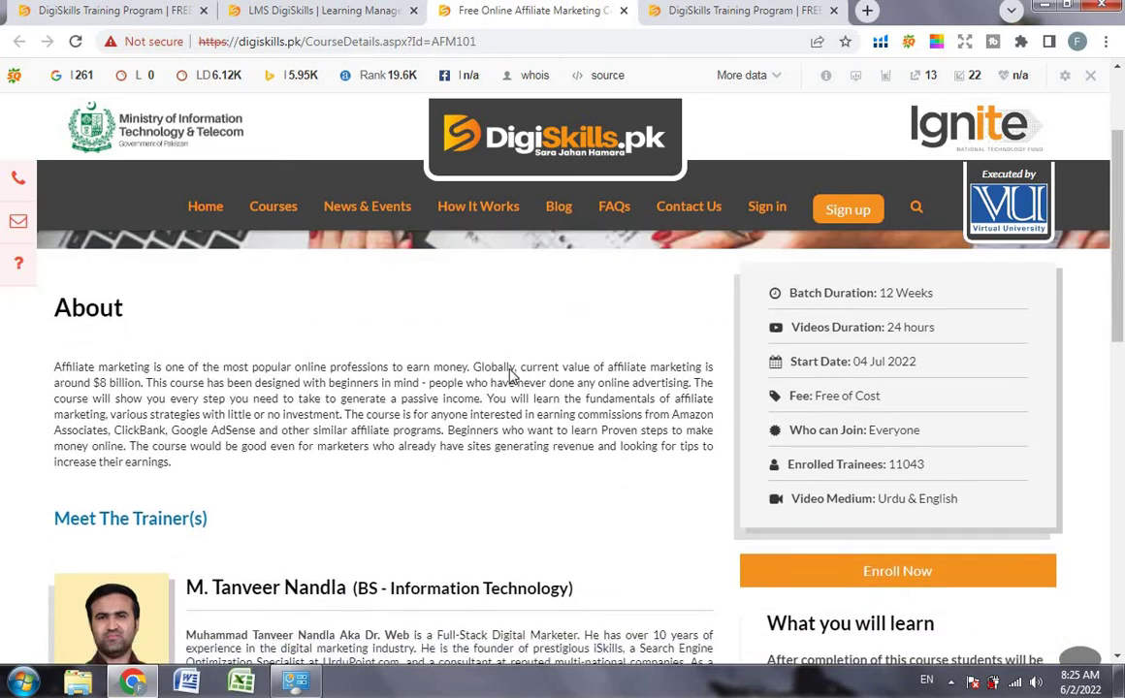
{"action": "scroll", "coordinate": [512, 376], "scroll_direction": "up", "scroll_amount": 3}
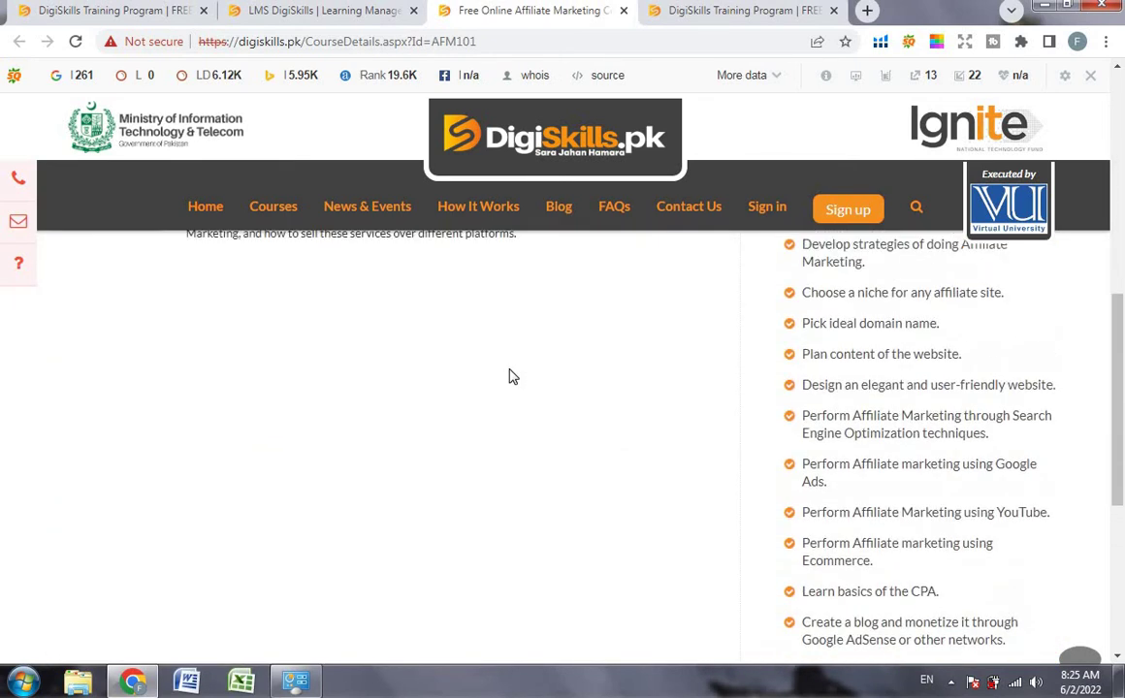
{"action": "scroll", "coordinate": [512, 377], "scroll_direction": "up", "scroll_amount": 2}
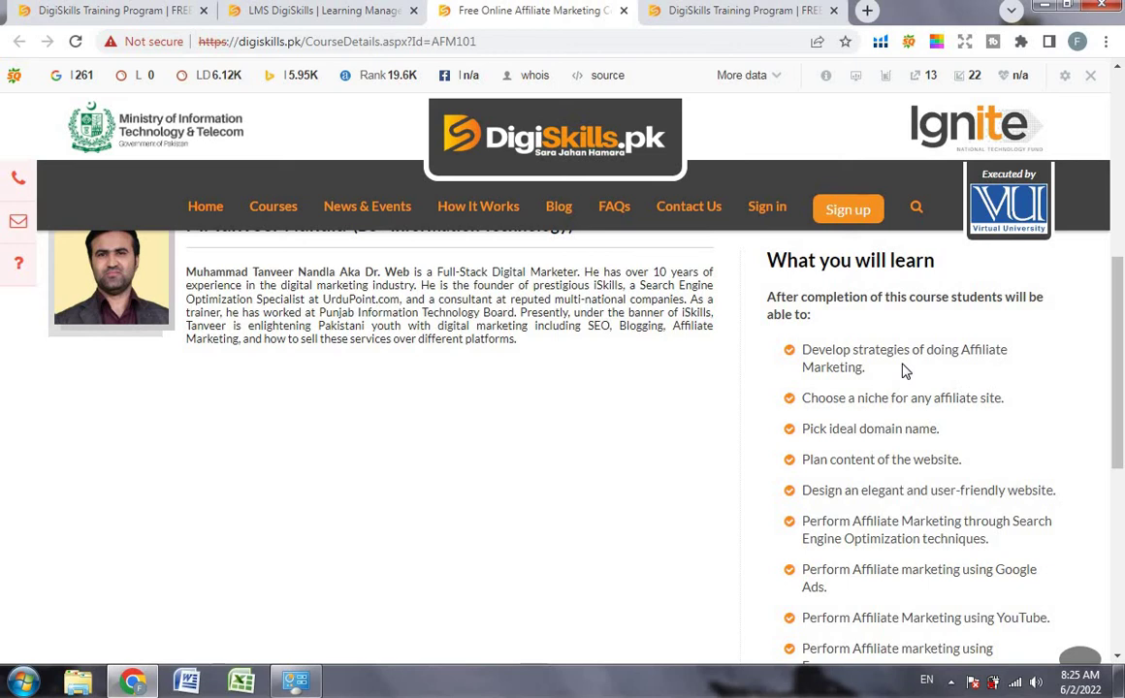
{"action": "scroll", "coordinate": [903, 367], "scroll_direction": "down", "scroll_amount": 1}
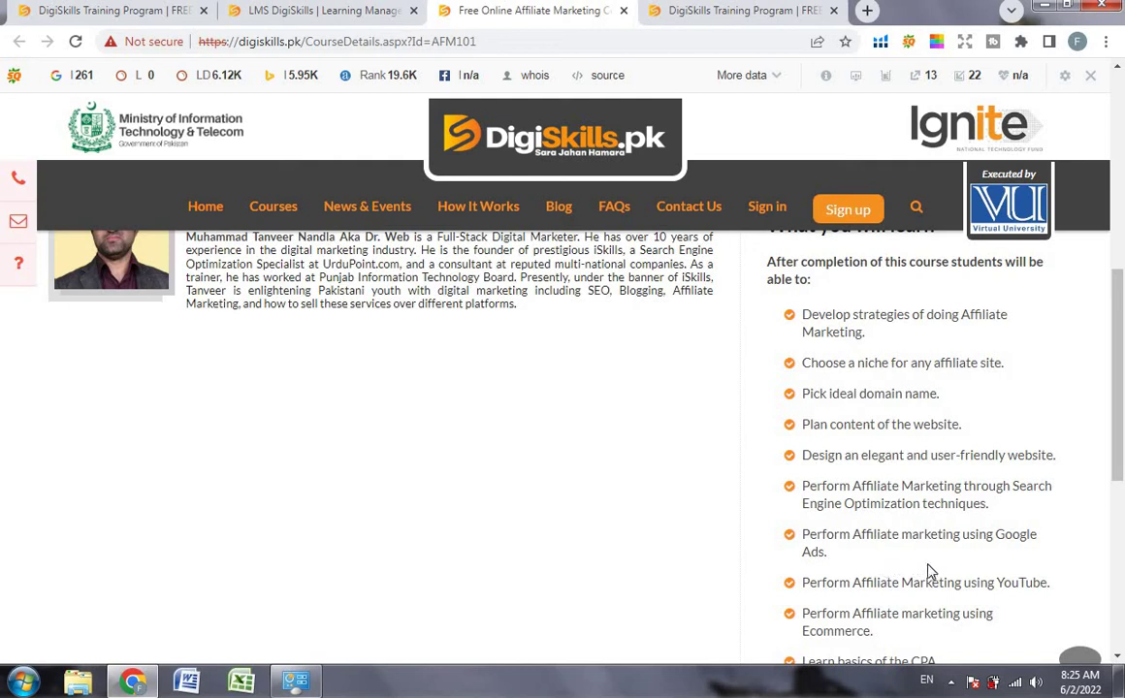
{"action": "scroll", "coordinate": [951, 562], "scroll_direction": "down", "scroll_amount": 1}
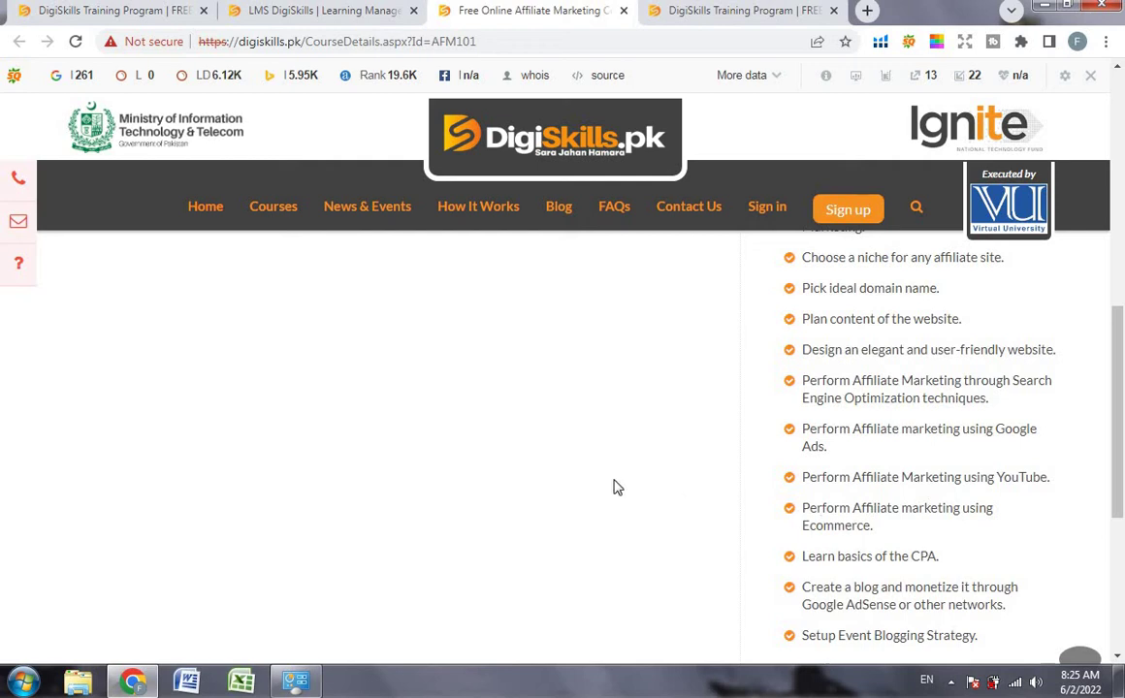
{"action": "scroll", "coordinate": [613, 486], "scroll_direction": "up", "scroll_amount": 1}
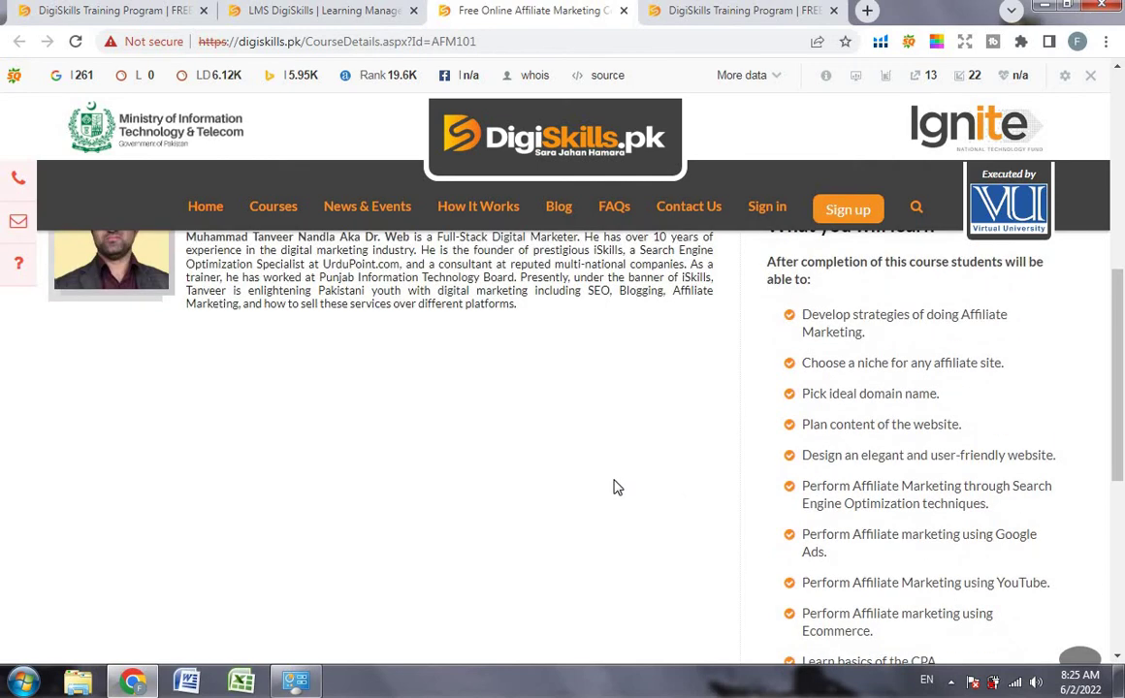
{"action": "scroll", "coordinate": [613, 487], "scroll_direction": "down", "scroll_amount": 1}
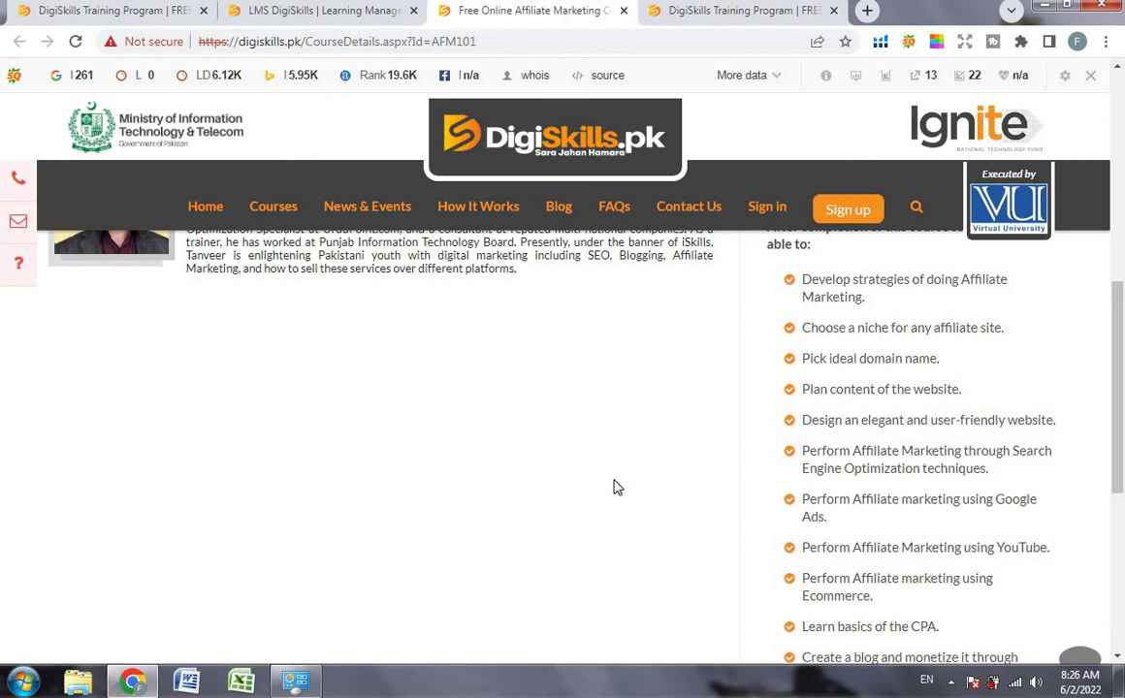
{"action": "scroll", "coordinate": [613, 486], "scroll_direction": "up", "scroll_amount": 4}
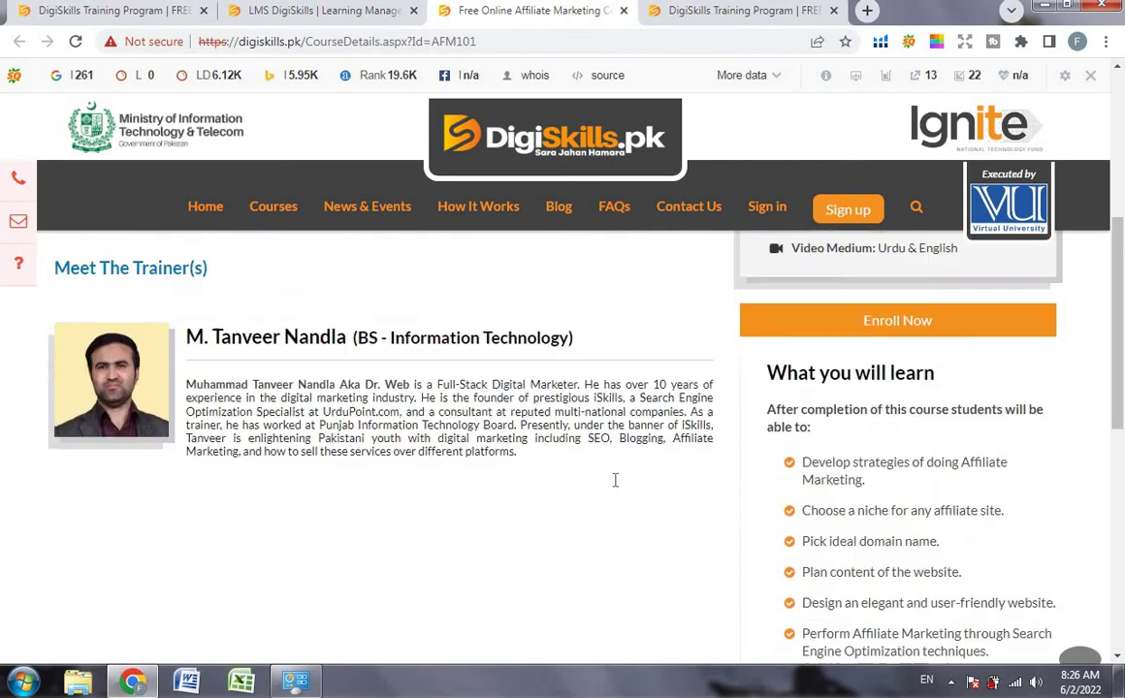
{"action": "scroll", "coordinate": [613, 486], "scroll_direction": "down", "scroll_amount": 2}
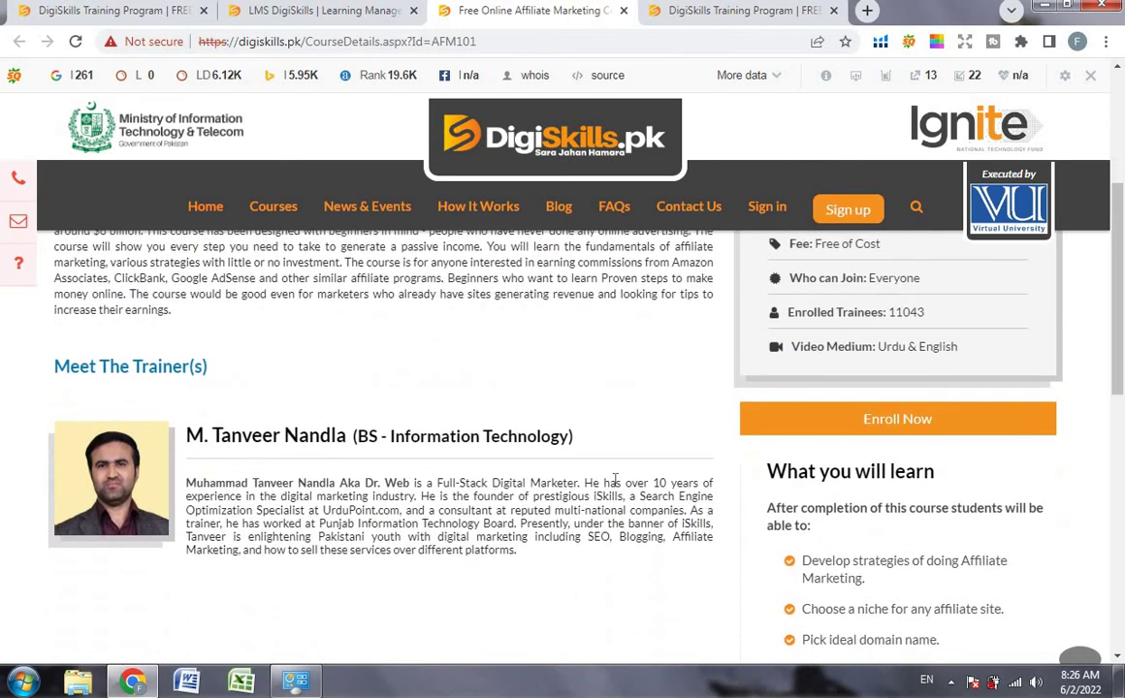
{"action": "scroll", "coordinate": [613, 483], "scroll_direction": "up", "scroll_amount": 3}
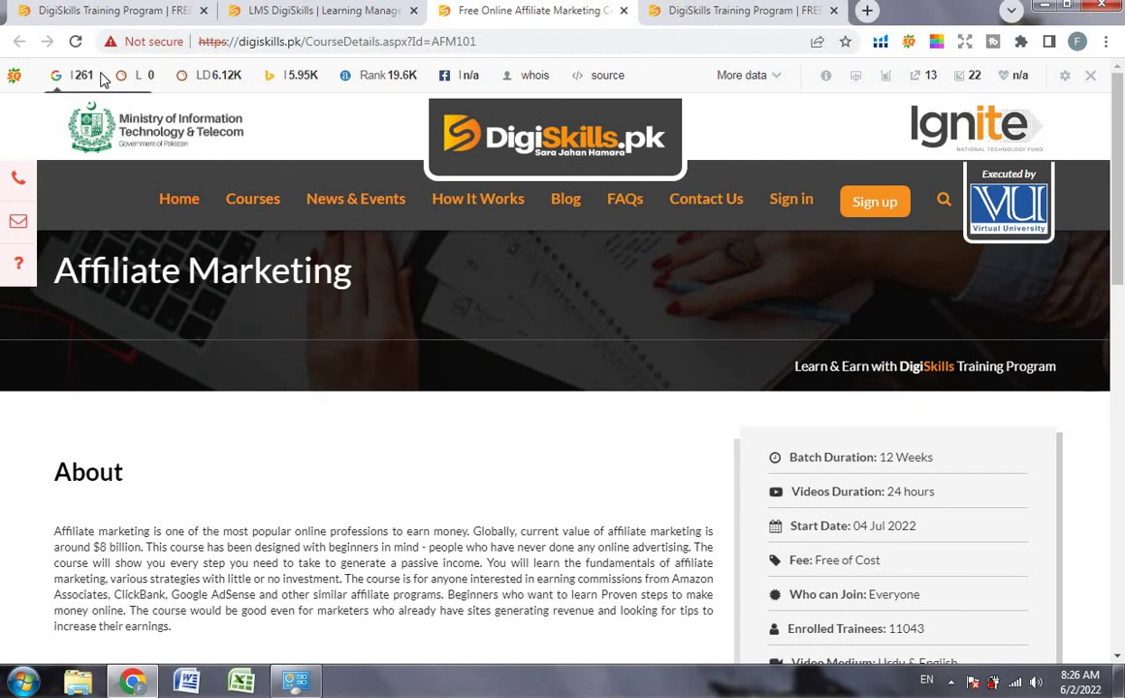
- Return to the course enrollment page and review the available courses and the notice about changing courses
{"action": "left_click", "coordinate": [360, 13]}
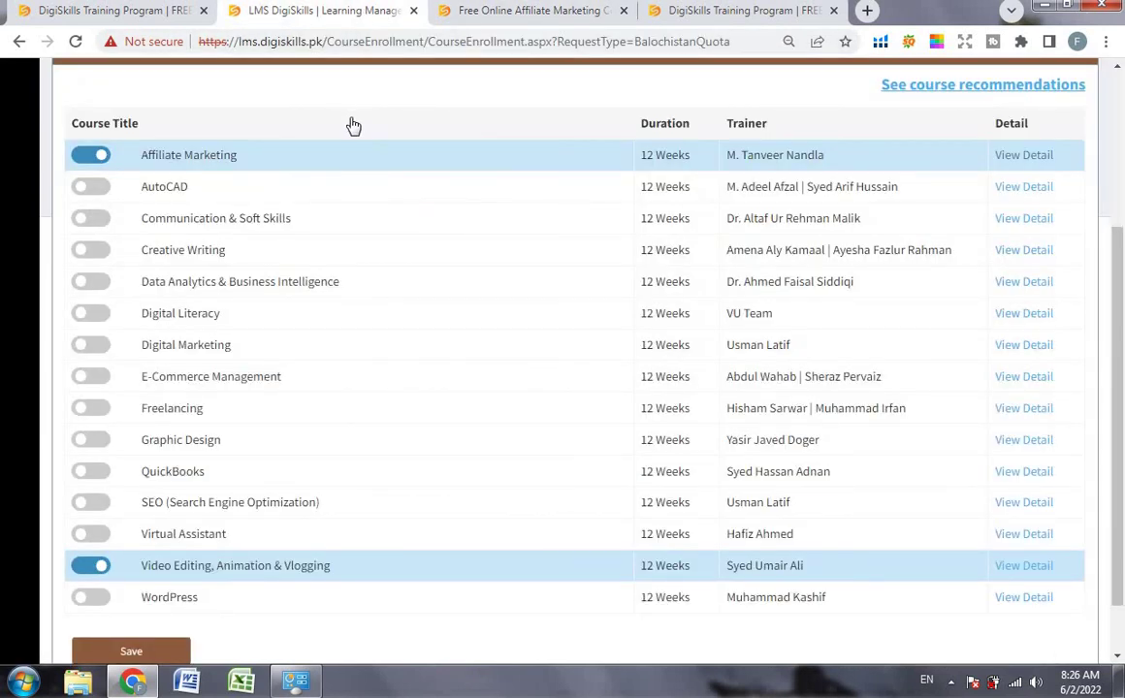
{"action": "scroll", "coordinate": [353, 125], "scroll_direction": "down", "scroll_amount": 1}
{"action": "scroll", "coordinate": [352, 125], "scroll_direction": "down", "scroll_amount": 1}
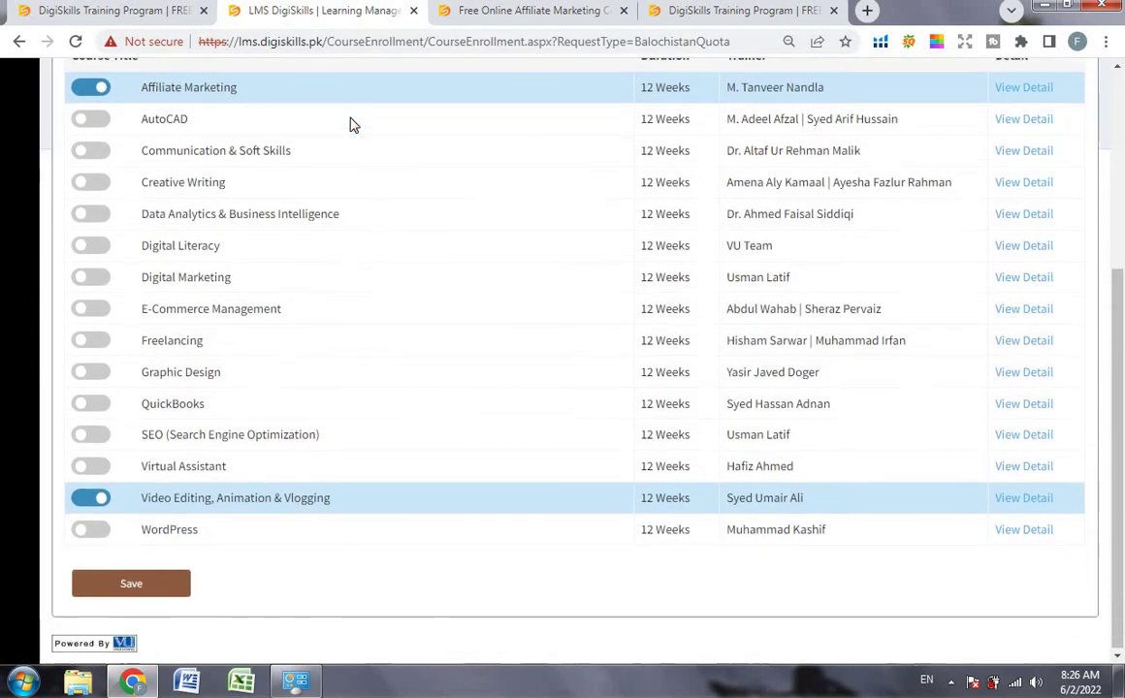
{"action": "scroll", "coordinate": [353, 125], "scroll_direction": "up", "scroll_amount": 1}
{"action": "scroll", "coordinate": [353, 125], "scroll_direction": "up", "scroll_amount": 2}
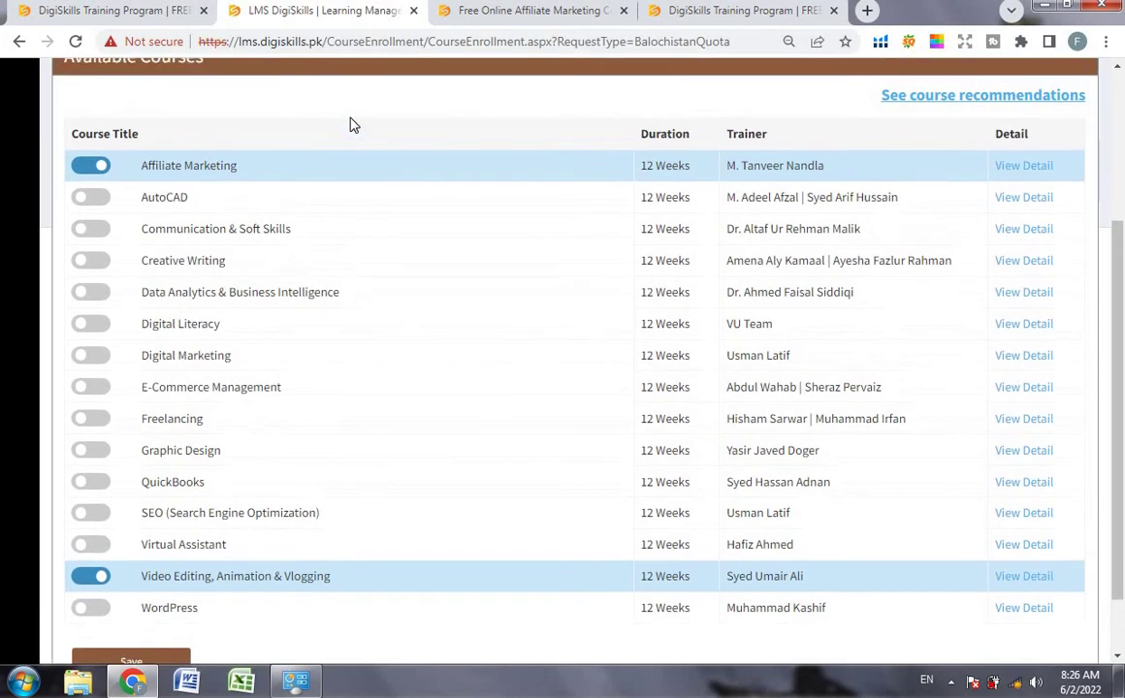
{"action": "scroll", "coordinate": [353, 125], "scroll_direction": "up", "scroll_amount": 1}
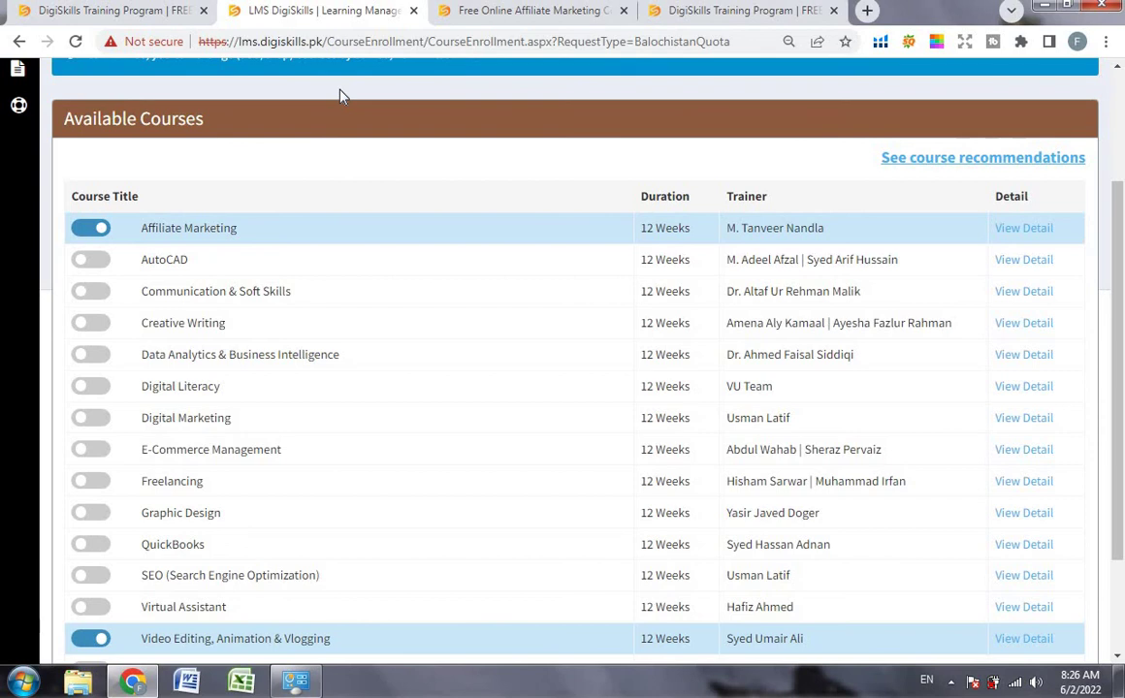
{"action": "scroll", "coordinate": [339, 95], "scroll_direction": "up", "scroll_amount": 2}
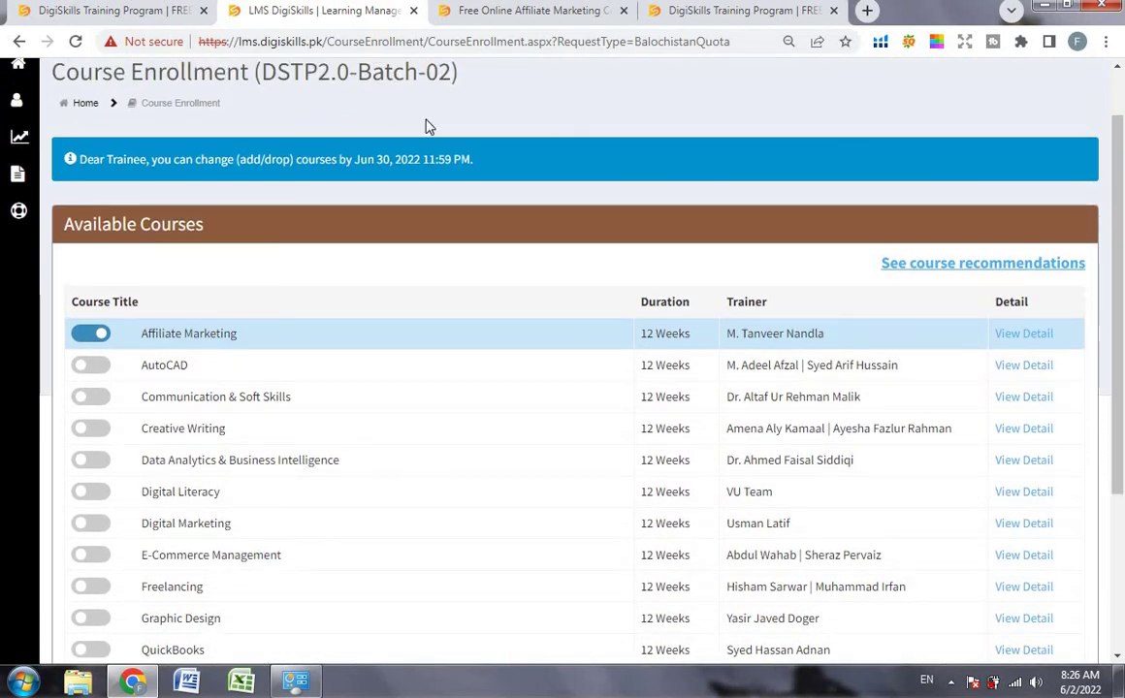
{"action": "scroll", "coordinate": [426, 126], "scroll_direction": "down", "scroll_amount": 1}
{"action": "scroll", "coordinate": [427, 126], "scroll_direction": "up", "scroll_amount": 2}
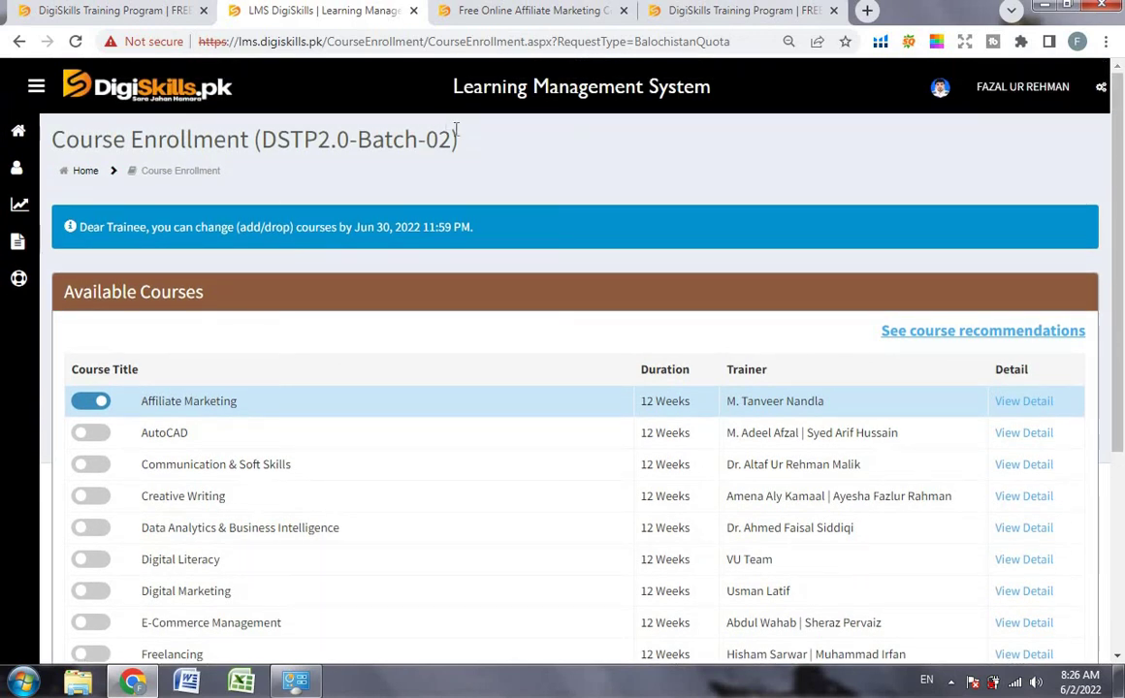
{"action": "scroll", "coordinate": [423, 201], "scroll_direction": "up", "scroll_amount": 1}
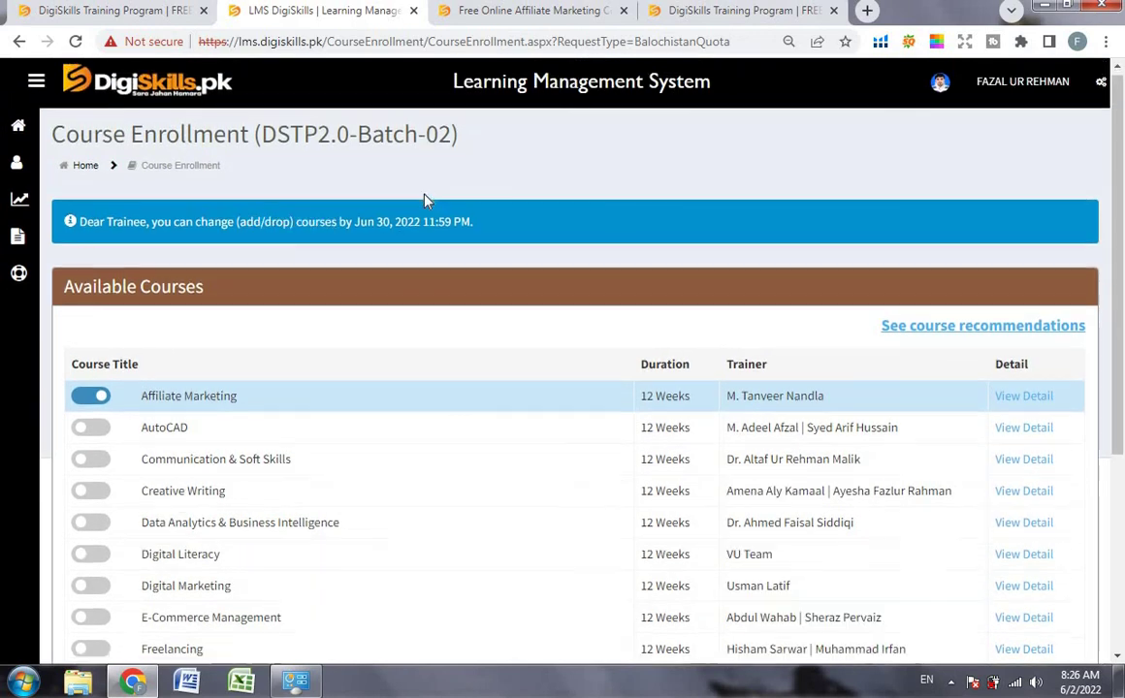
{"action": "scroll", "coordinate": [424, 200], "scroll_direction": "down", "scroll_amount": 1}
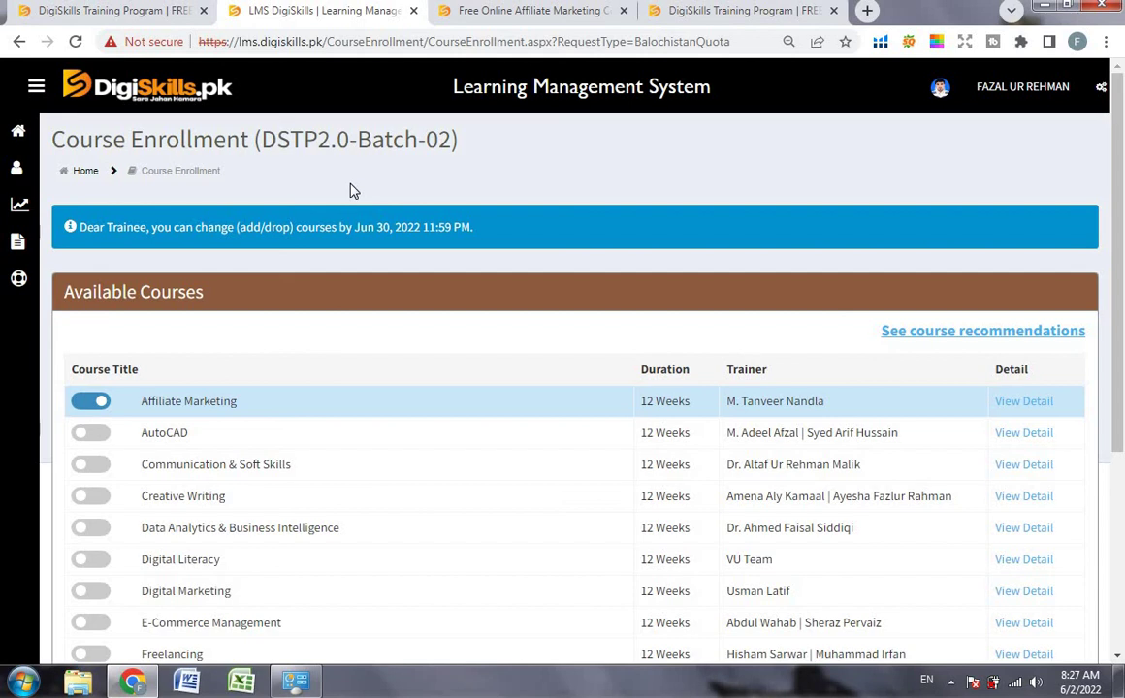
- Switch to the DigiSkills homepage and look through the Popular Courses section
{"action": "left_click", "coordinate": [172, 19]}
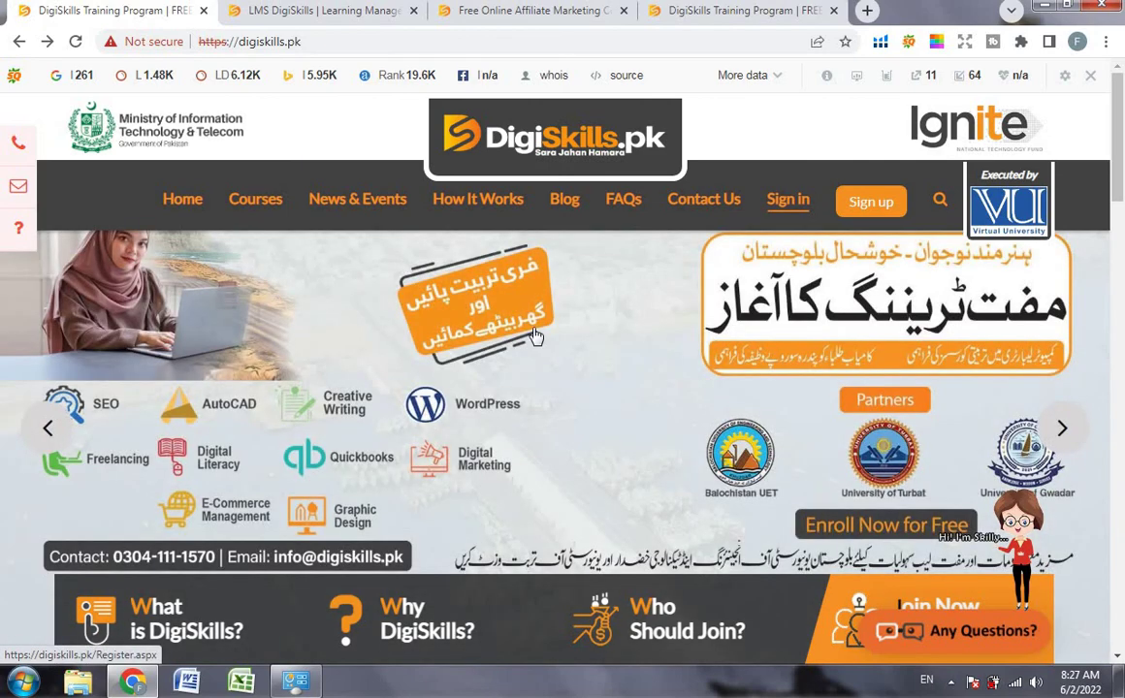
{"action": "scroll", "coordinate": [408, 269], "scroll_direction": "down", "scroll_amount": 10}
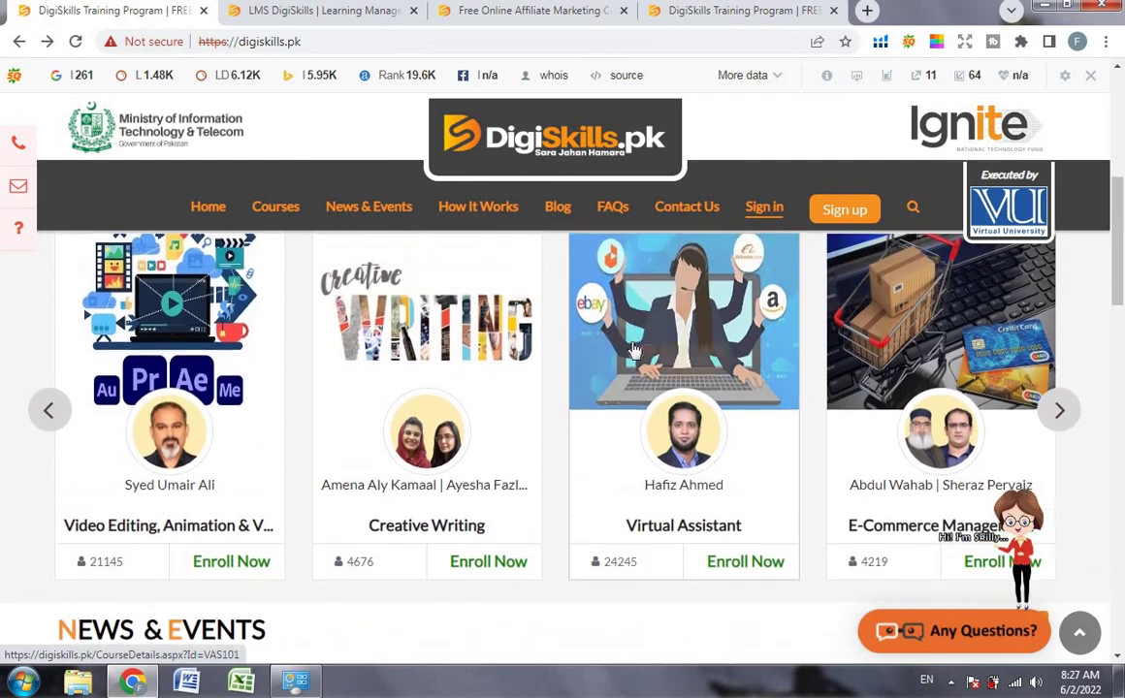
{"action": "mouse_move", "coordinate": [737, 395]}
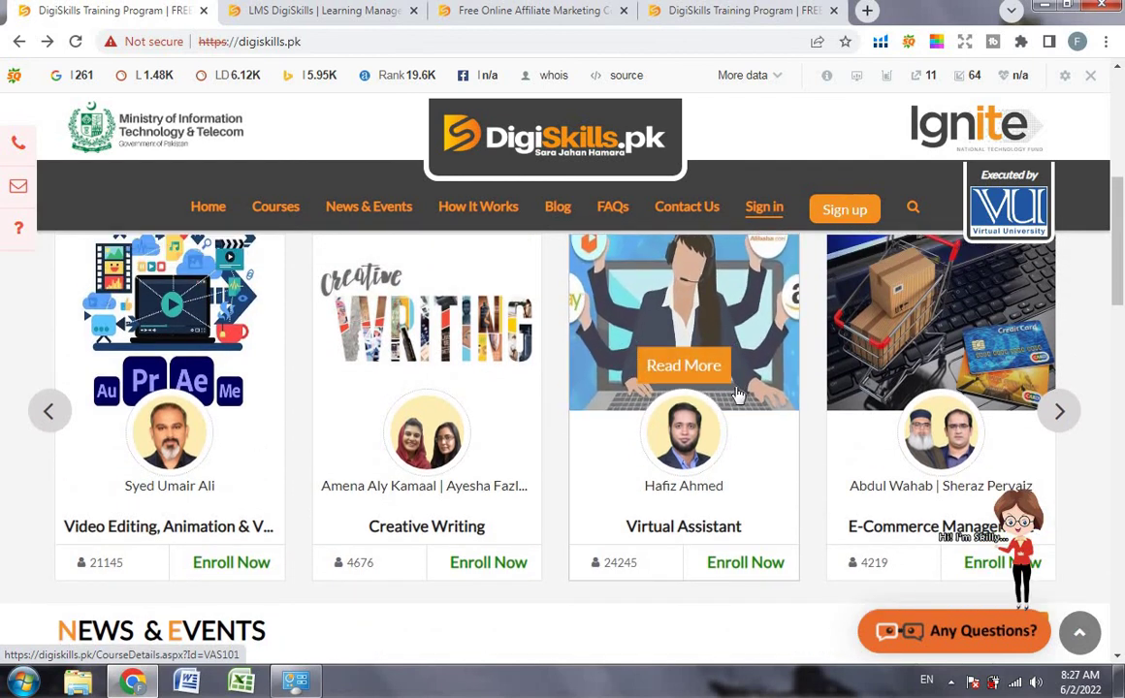
{"action": "scroll", "coordinate": [737, 395], "scroll_direction": "up", "scroll_amount": 1}
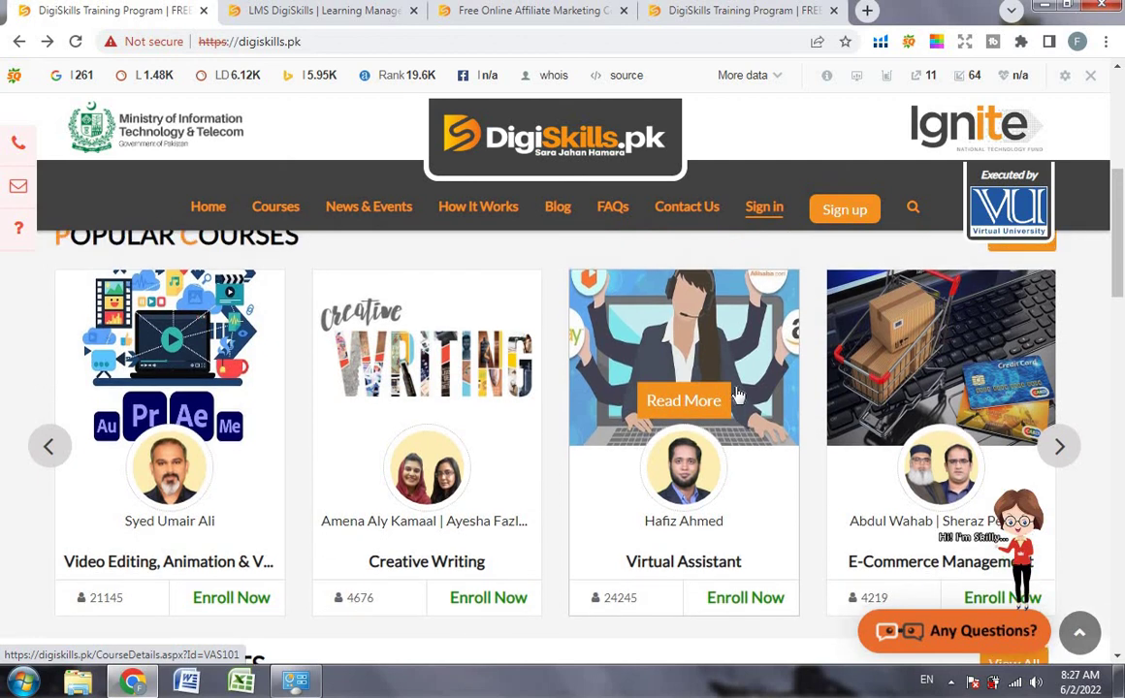